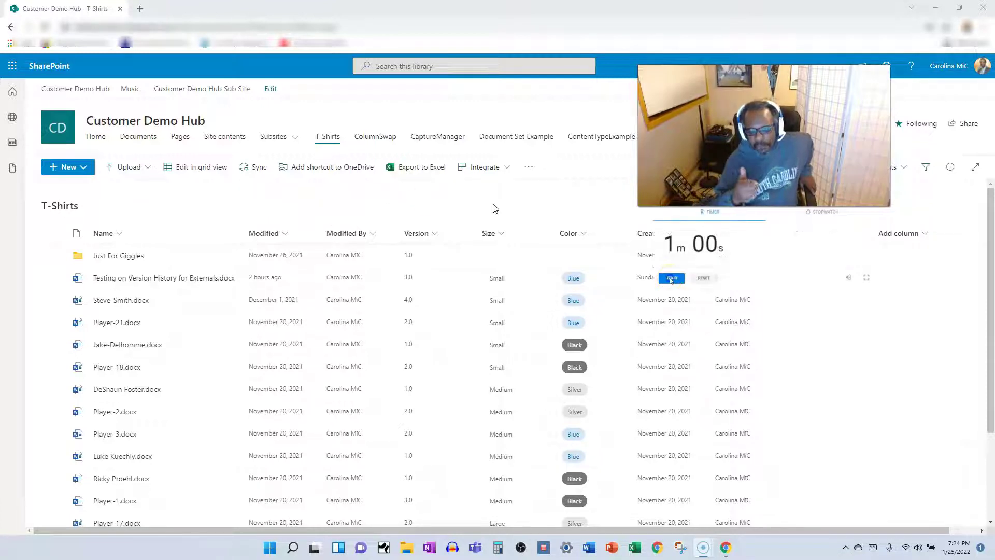
# Step: Select Testing on Version History for Externals.docx and bring up its Send link dialog
pyautogui.click(51, 279)
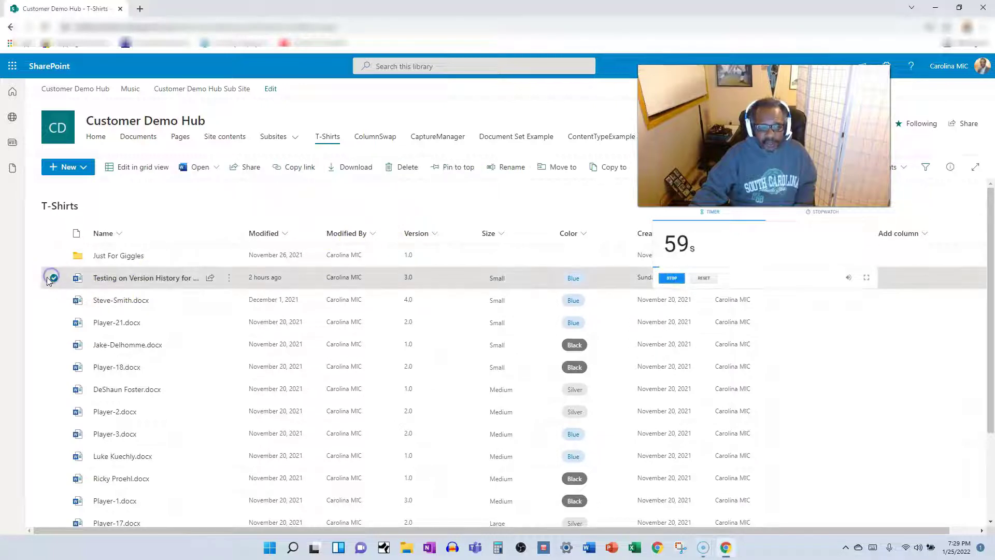
pyautogui.moveTo(200, 282)
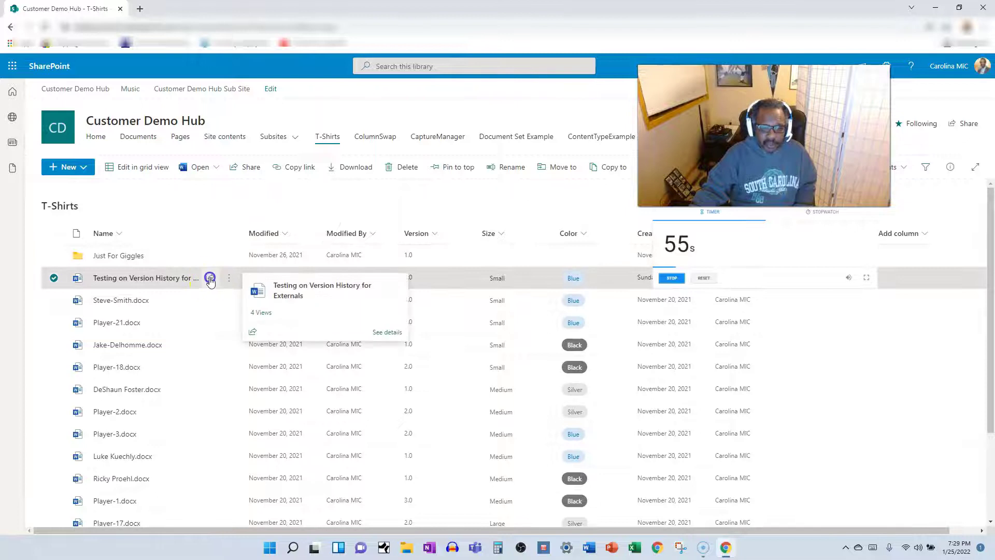
pyautogui.click(210, 279)
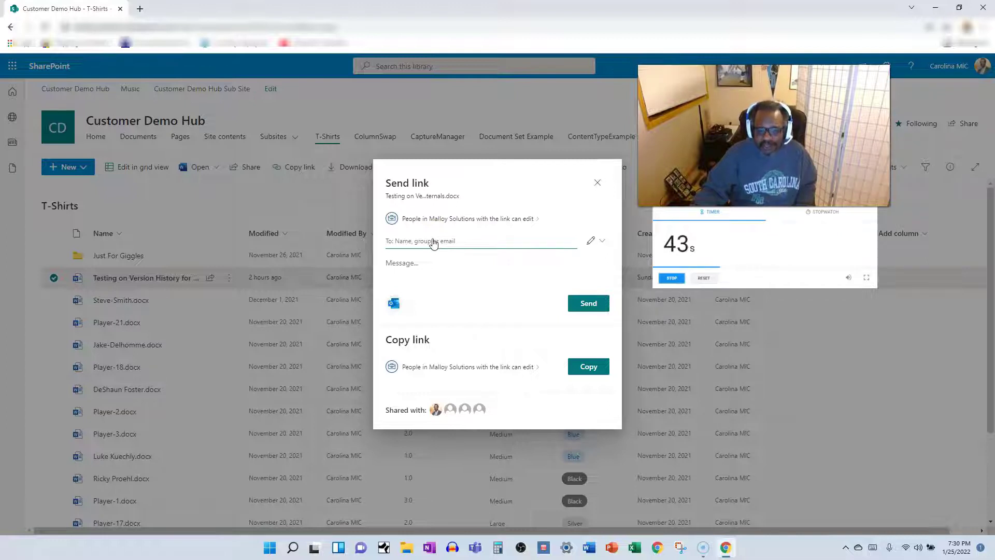
pyautogui.click(433, 243)
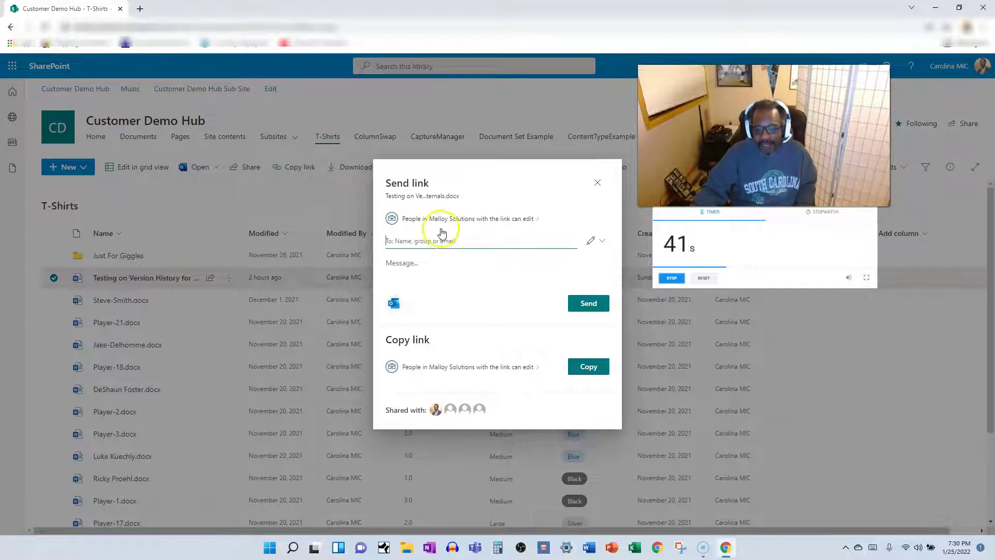
# Step: In Link settings, turn off Allow editing, turn on Block download, and apply
pyautogui.click(521, 221)
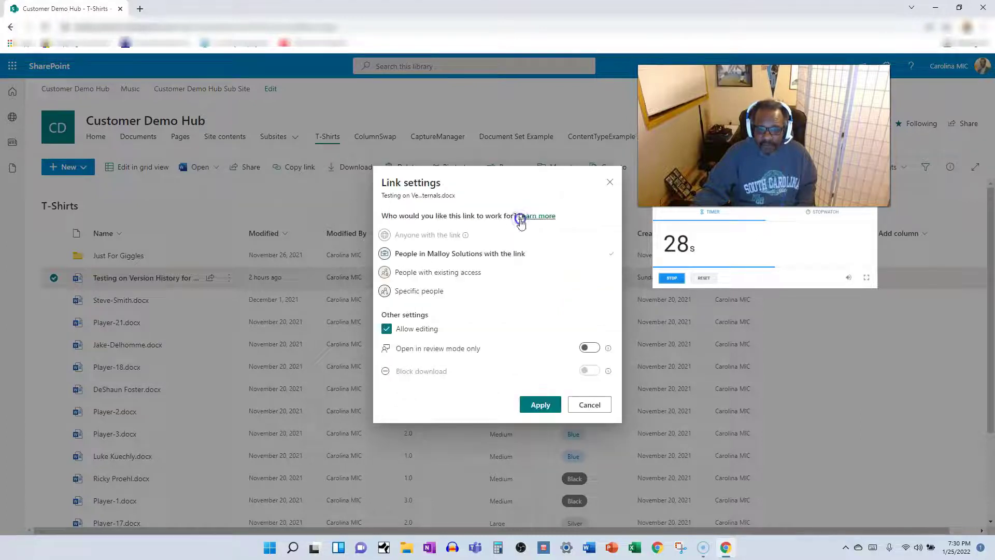
pyautogui.click(386, 331)
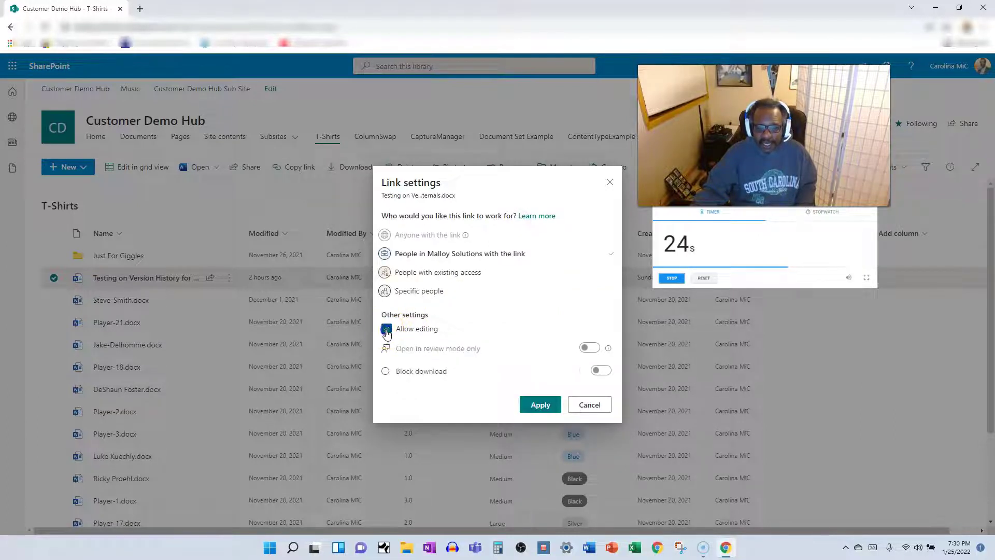
pyautogui.click(386, 331)
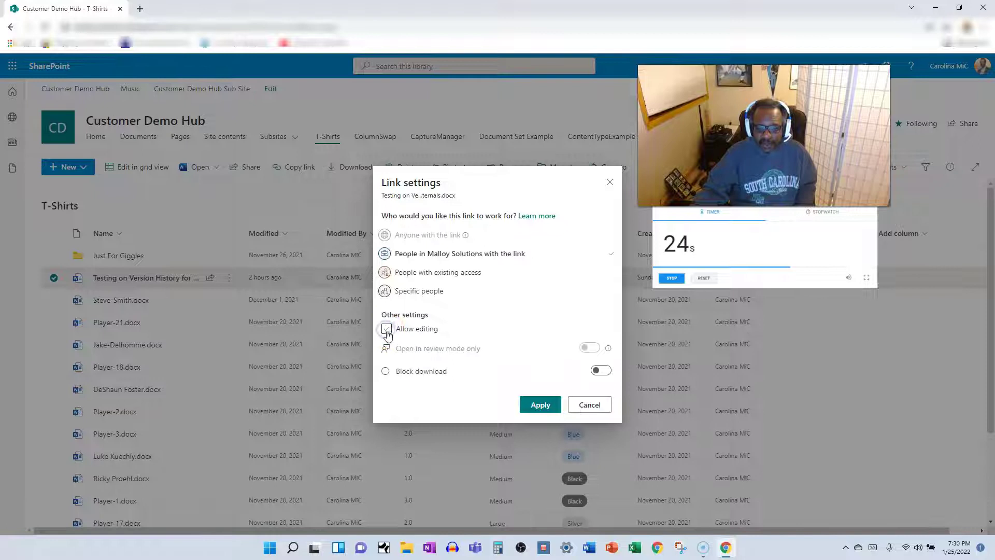
pyautogui.click(599, 370)
pyautogui.click(540, 404)
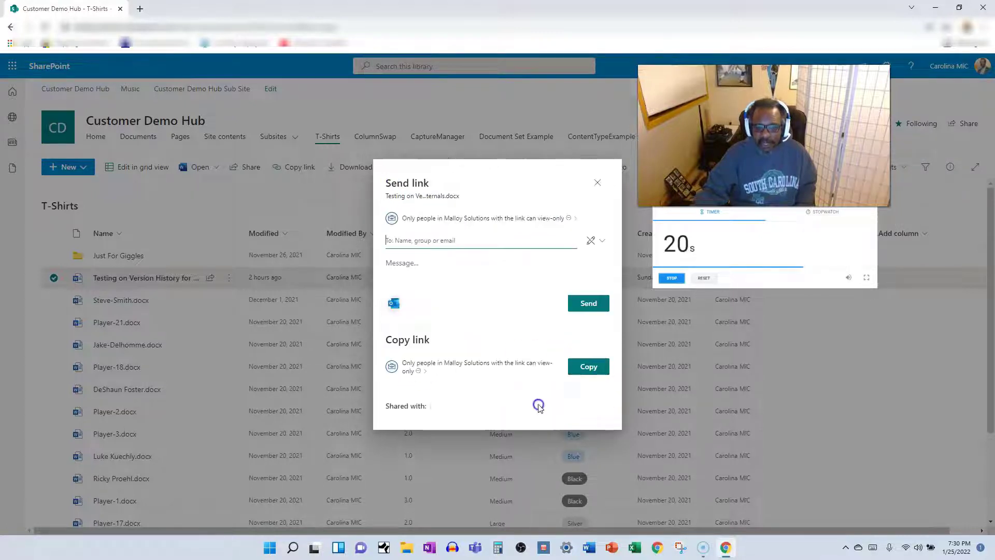
pyautogui.click(544, 236)
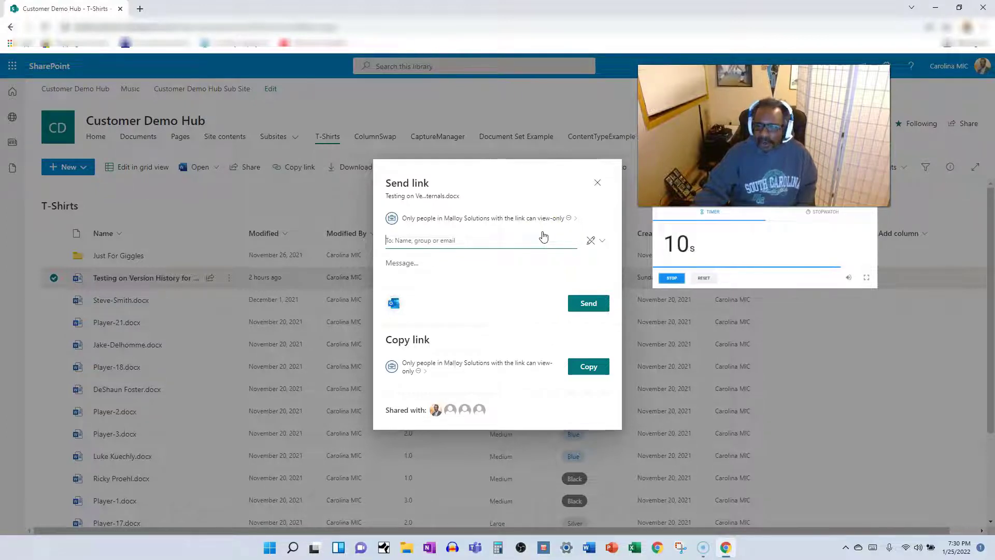
# Step: Reopen the Link settings for the file's Malloy Solutions share link
pyautogui.click(539, 234)
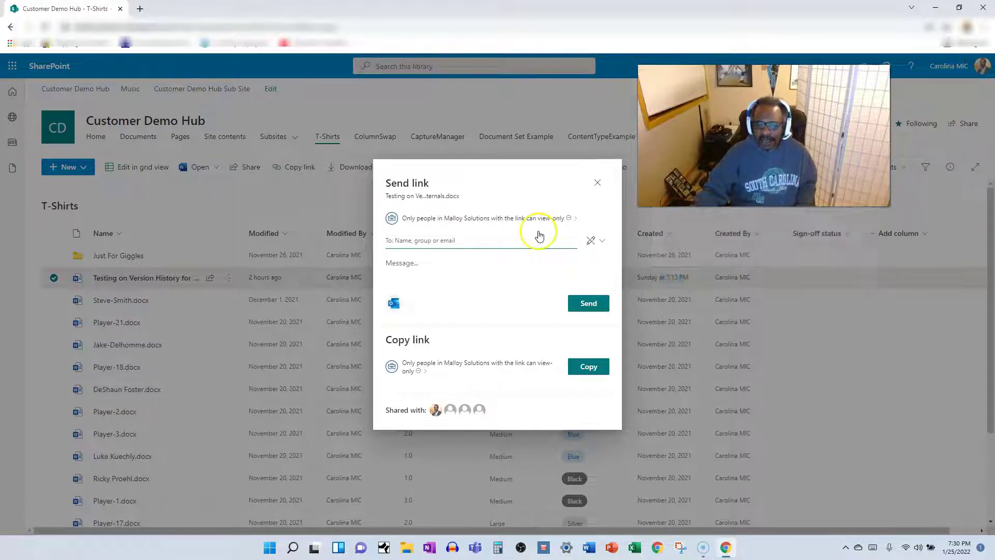
pyautogui.click(462, 221)
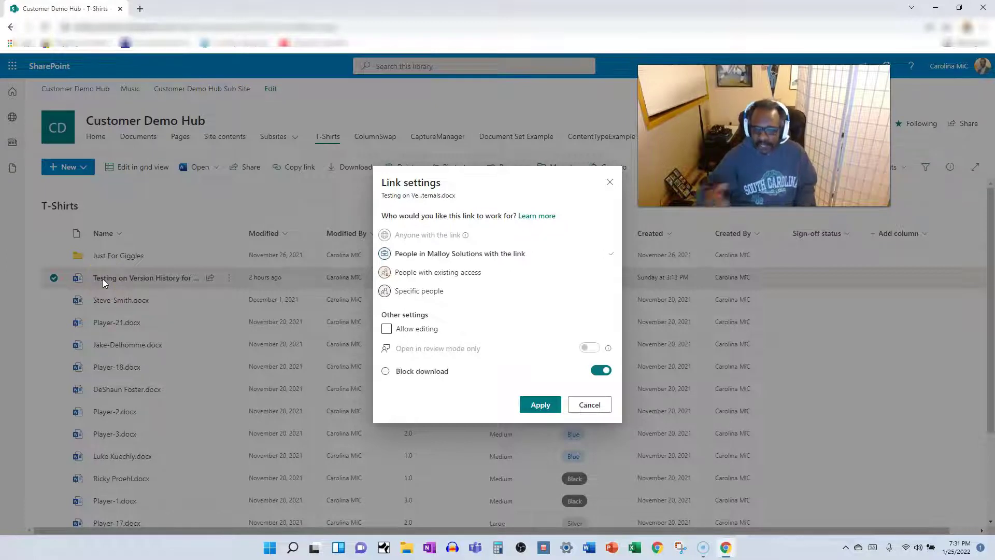
# Step: Set the link scope to People with existing access and apply it
pyautogui.click(442, 278)
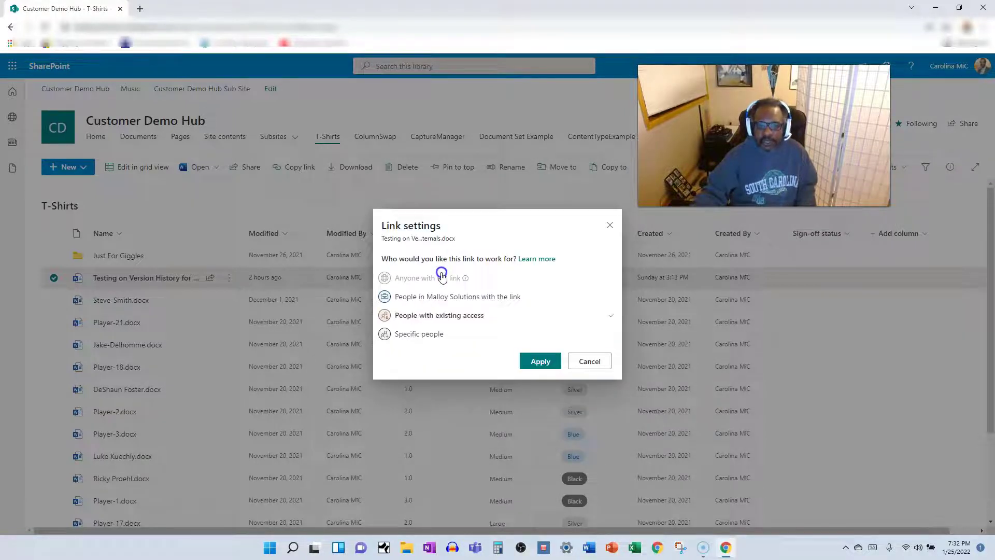
pyautogui.click(428, 322)
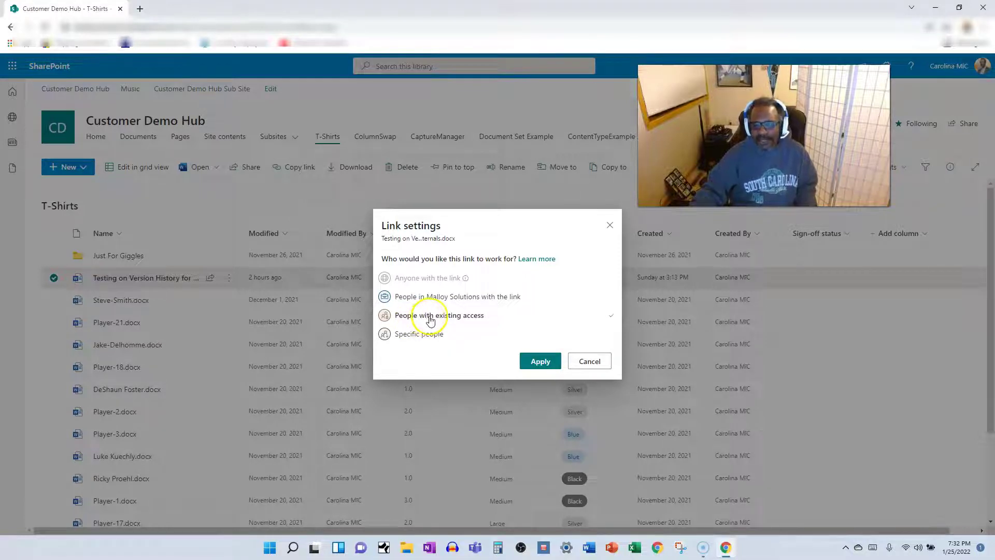
pyautogui.click(525, 358)
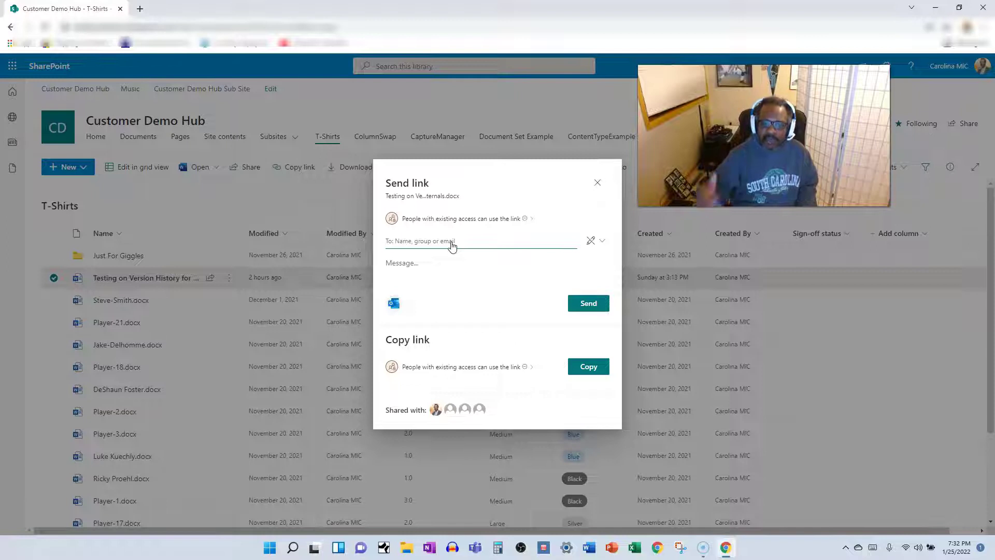
# Step: Reach Link settings through the permission dropdown beside the To field
pyautogui.click(471, 245)
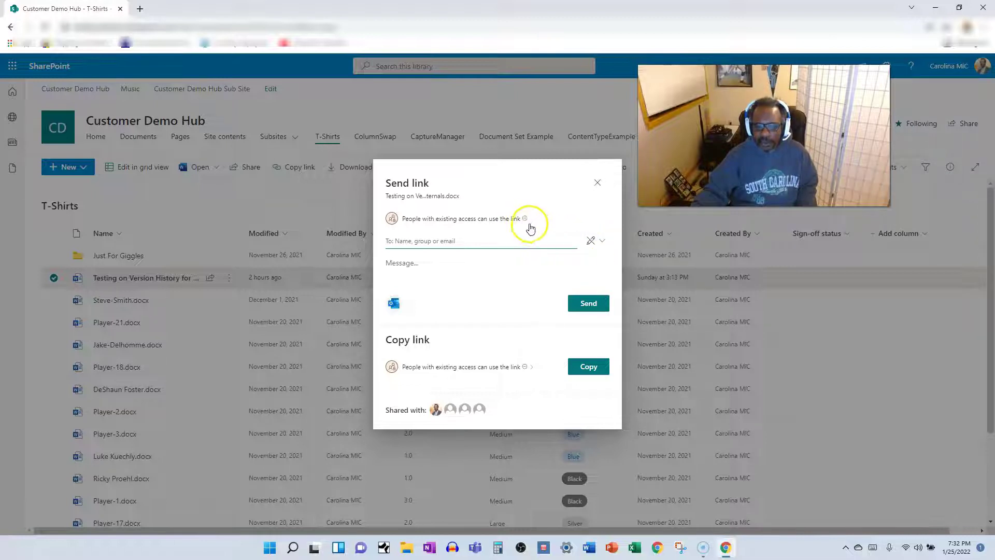
pyautogui.click(600, 243)
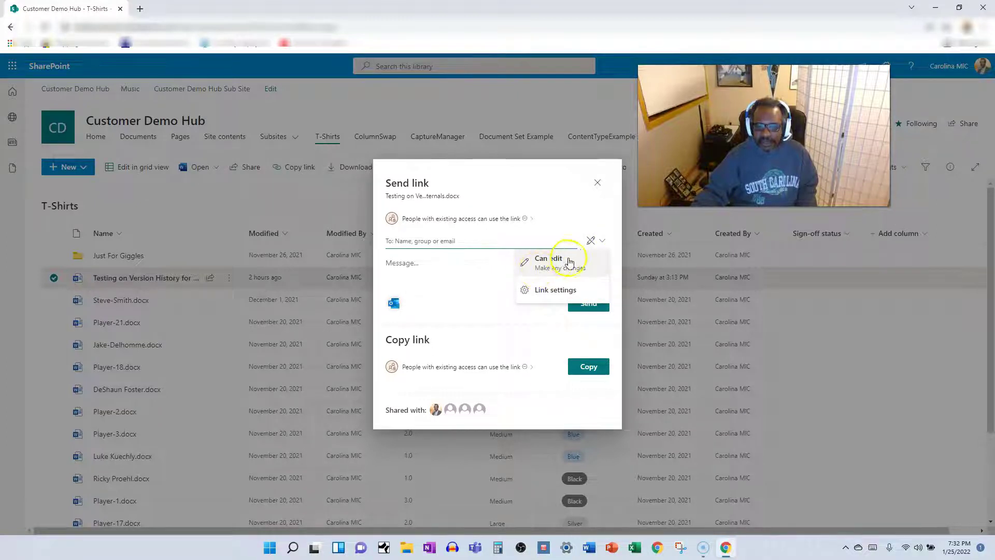
pyautogui.click(591, 241)
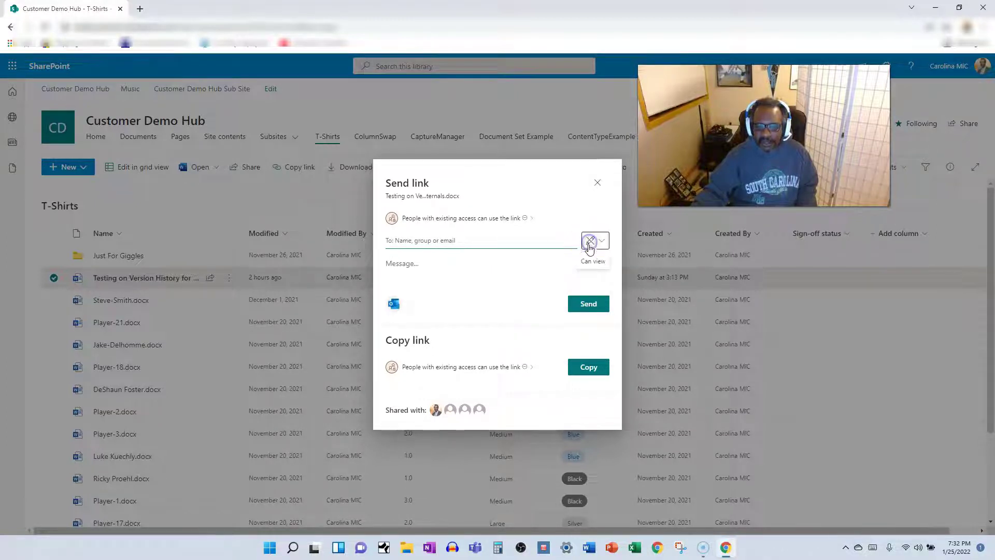
pyautogui.click(591, 240)
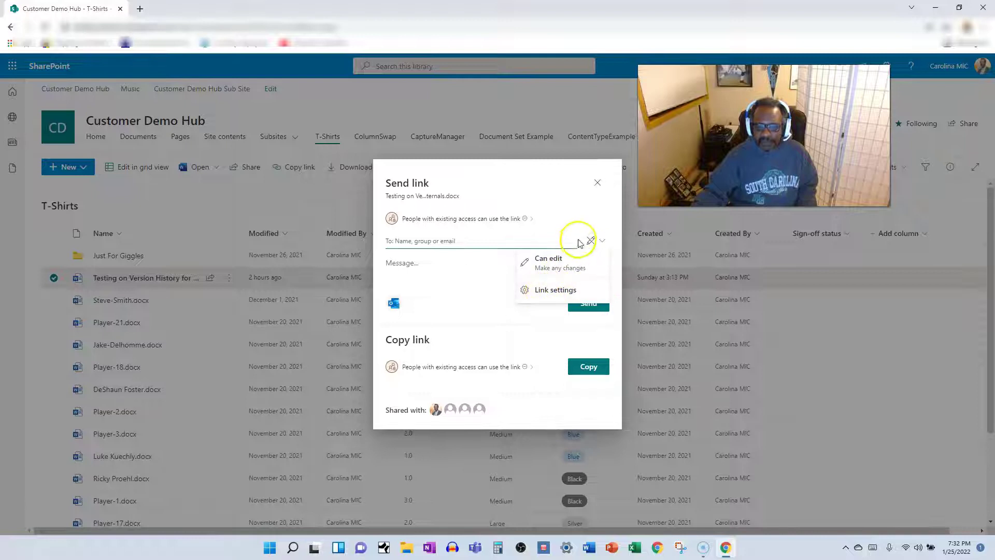
pyautogui.click(544, 291)
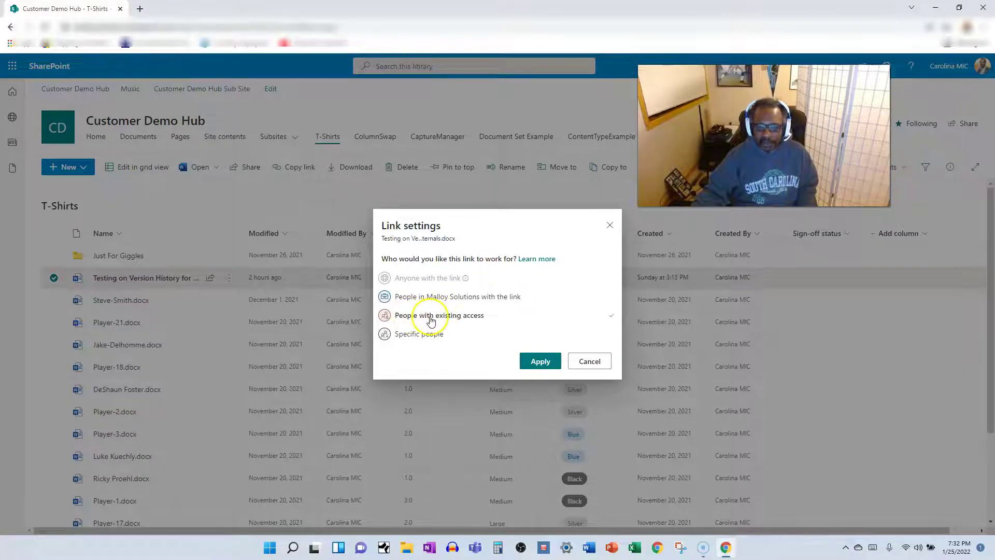
# Step: Scope the link to people in Malloy Solutions with downloads and editing allowed, then apply
pyautogui.click(418, 298)
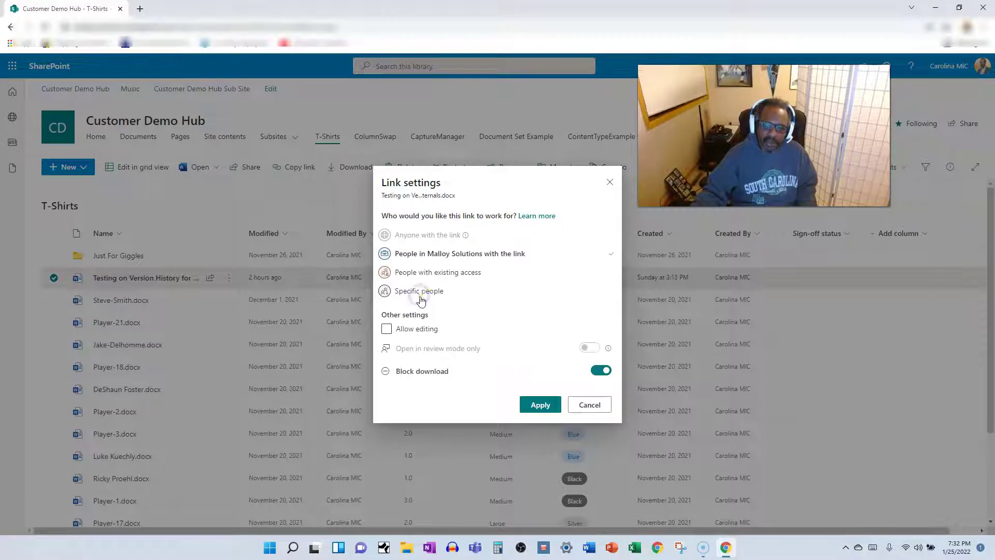
pyautogui.click(599, 371)
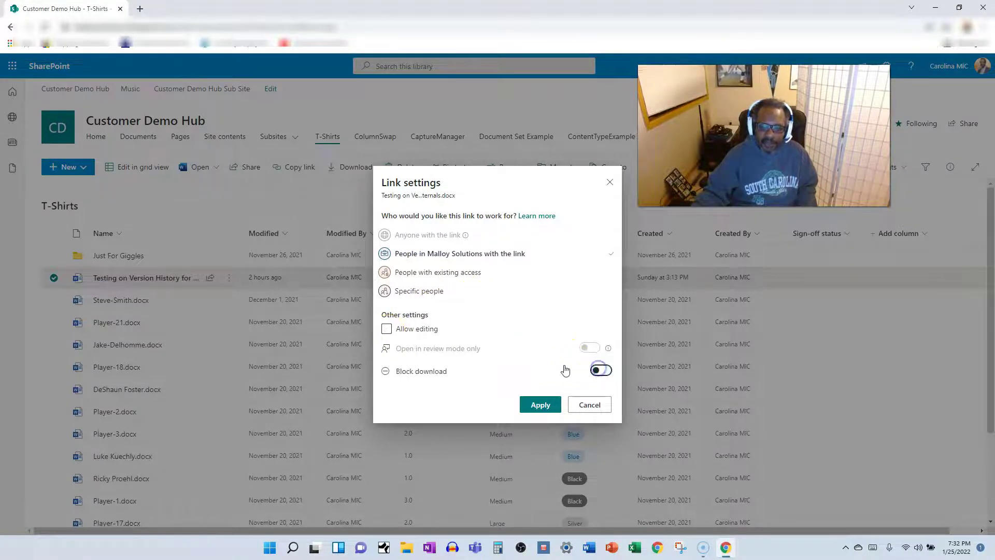
pyautogui.click(386, 331)
pyautogui.click(537, 404)
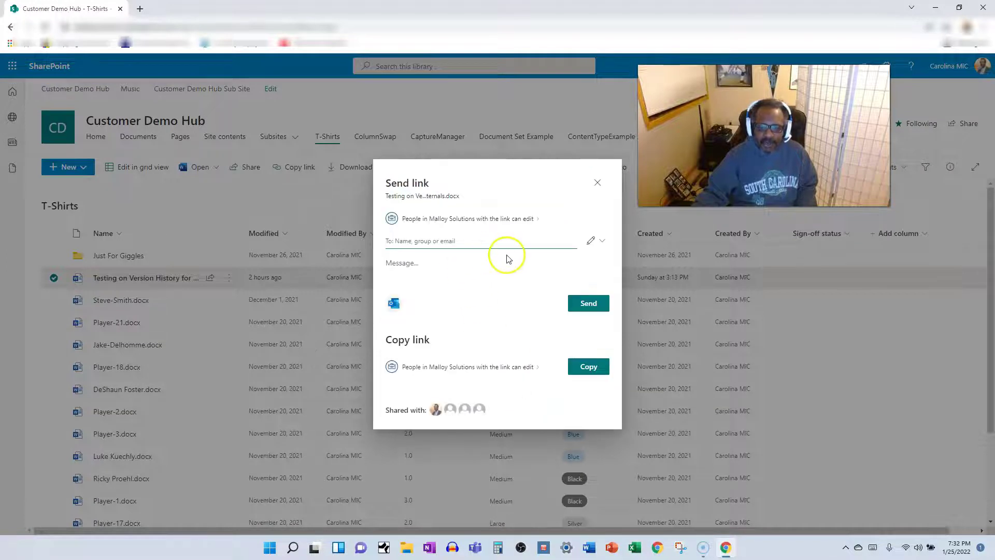
# Step: Change the link scope to People with existing access and apply it
pyautogui.click(489, 218)
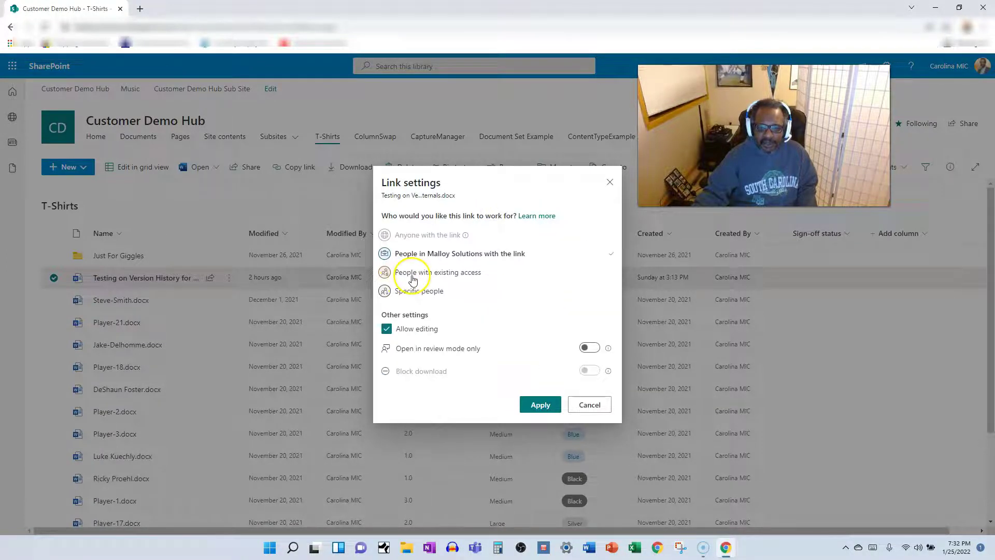
pyautogui.click(413, 280)
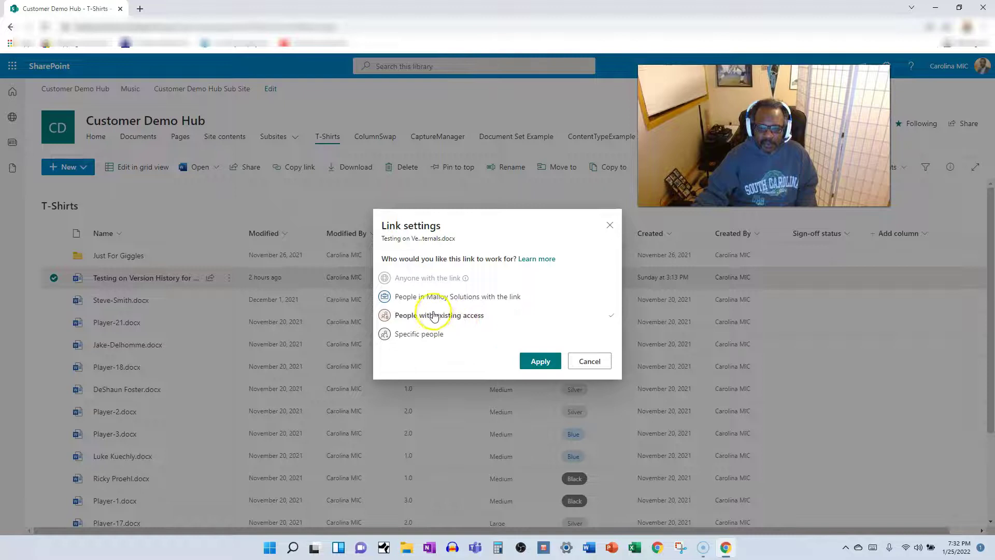
pyautogui.click(534, 361)
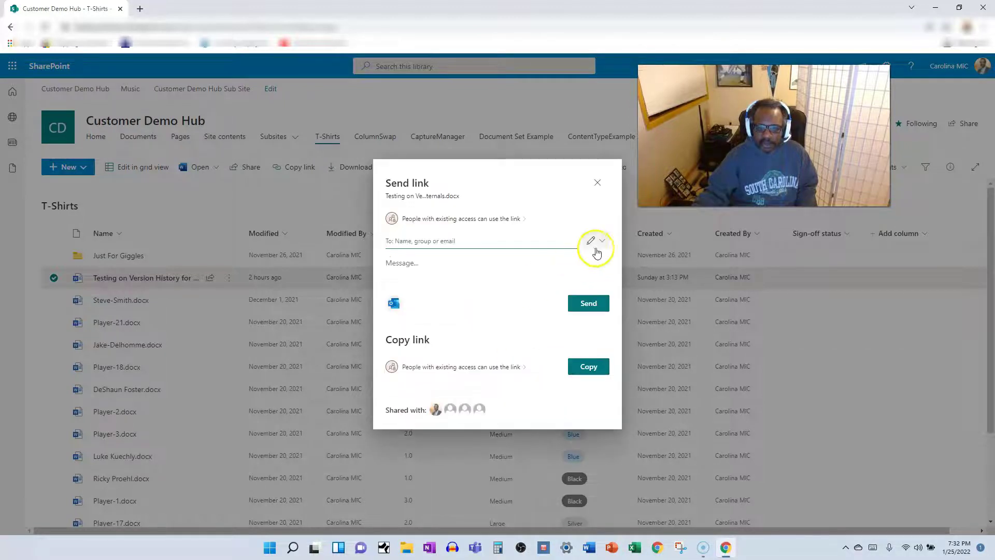
pyautogui.click(603, 241)
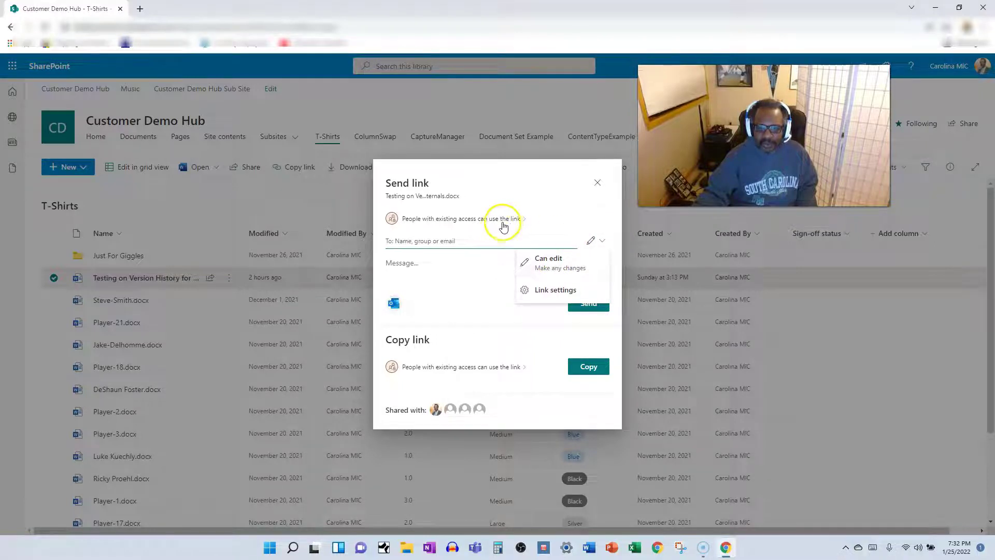
pyautogui.click(548, 263)
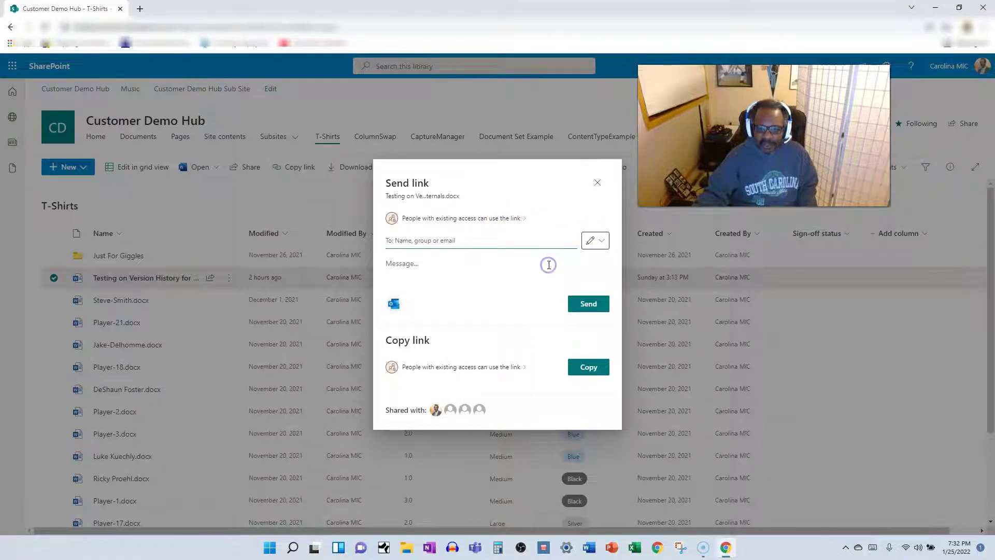
pyautogui.click(594, 241)
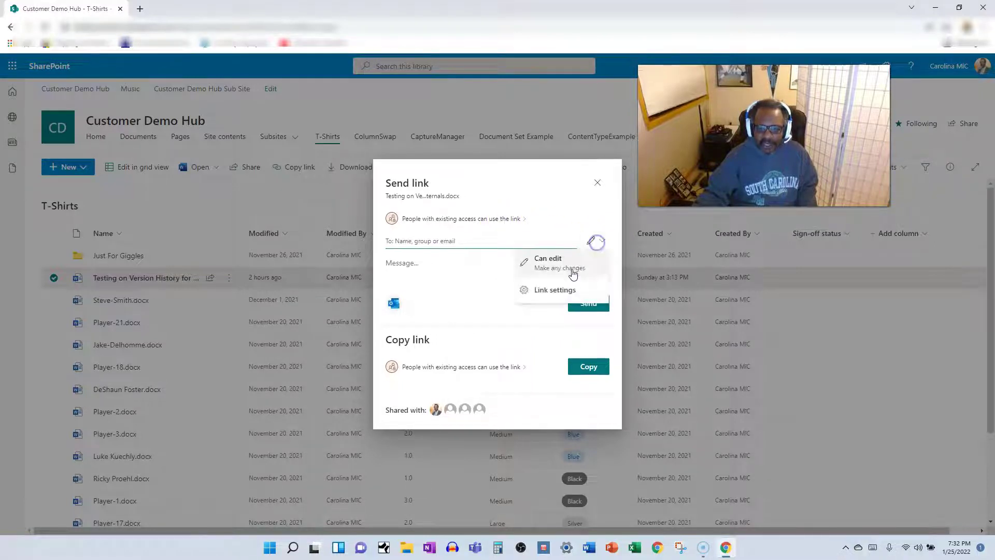
pyautogui.click(542, 293)
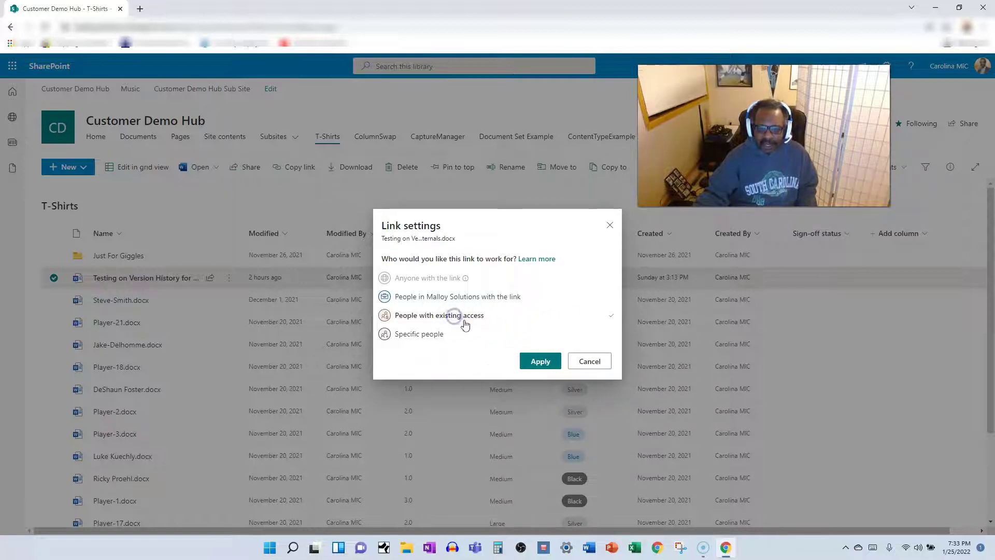
pyautogui.click(581, 361)
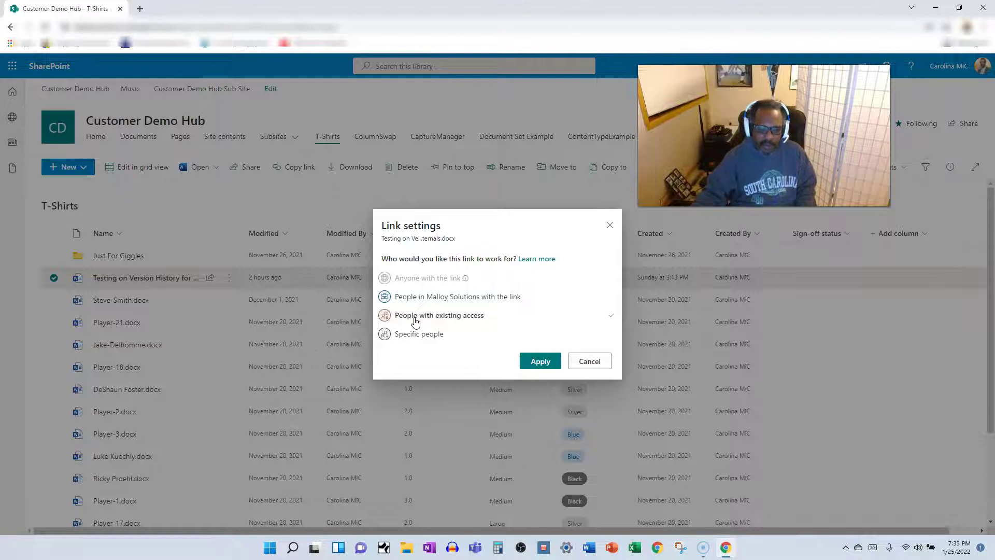
pyautogui.click(539, 359)
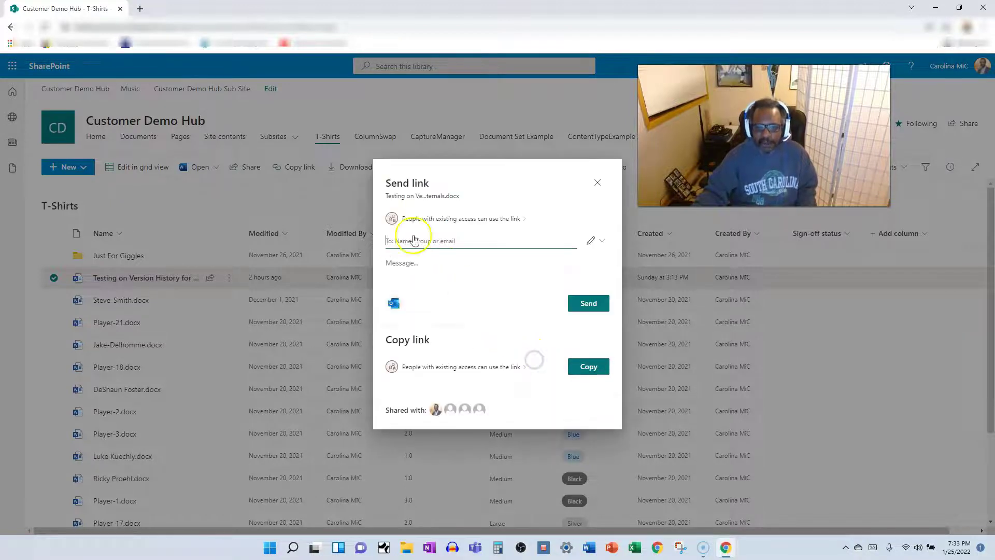
pyautogui.click(401, 239)
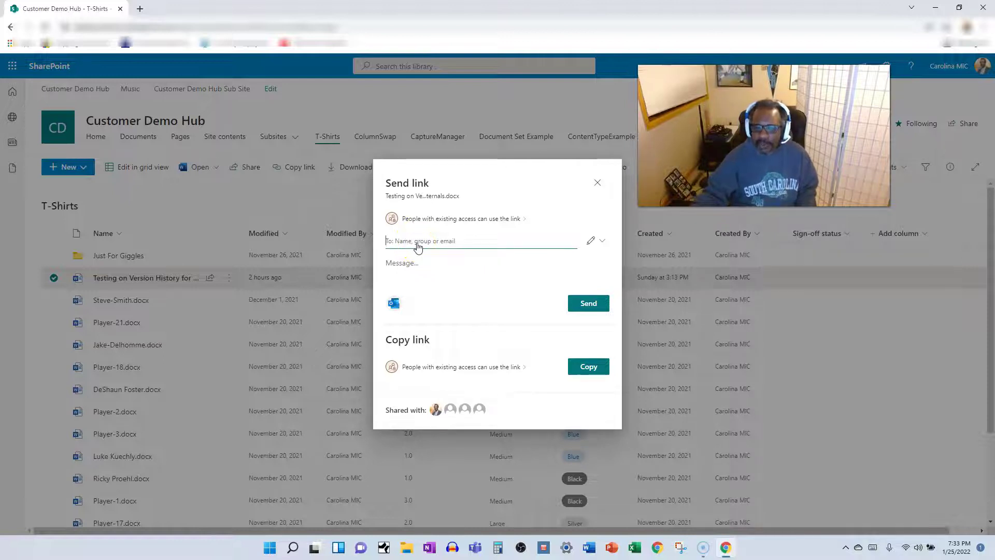
# Step: Scope the link to Specific people with Allow editing kept on, and apply
pyautogui.click(449, 218)
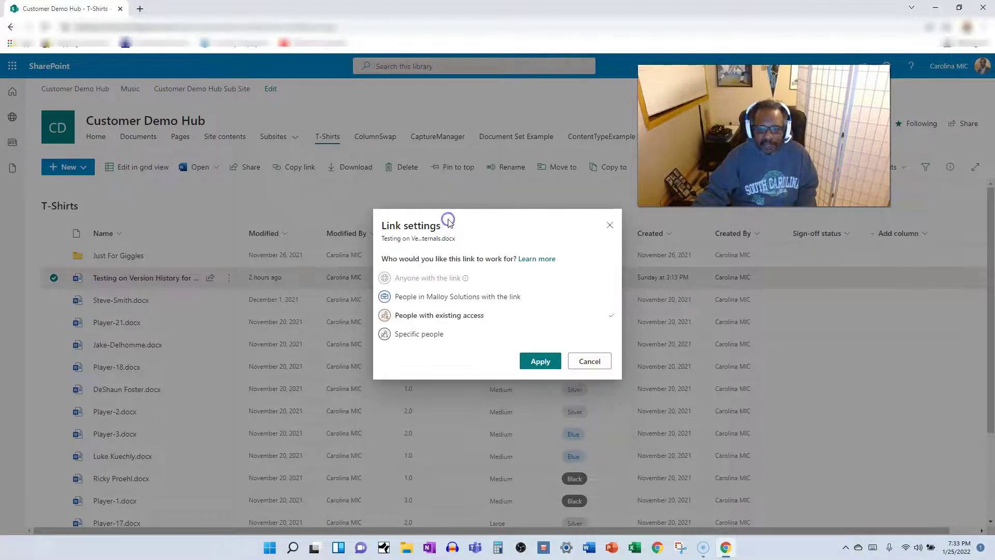
pyautogui.click(412, 335)
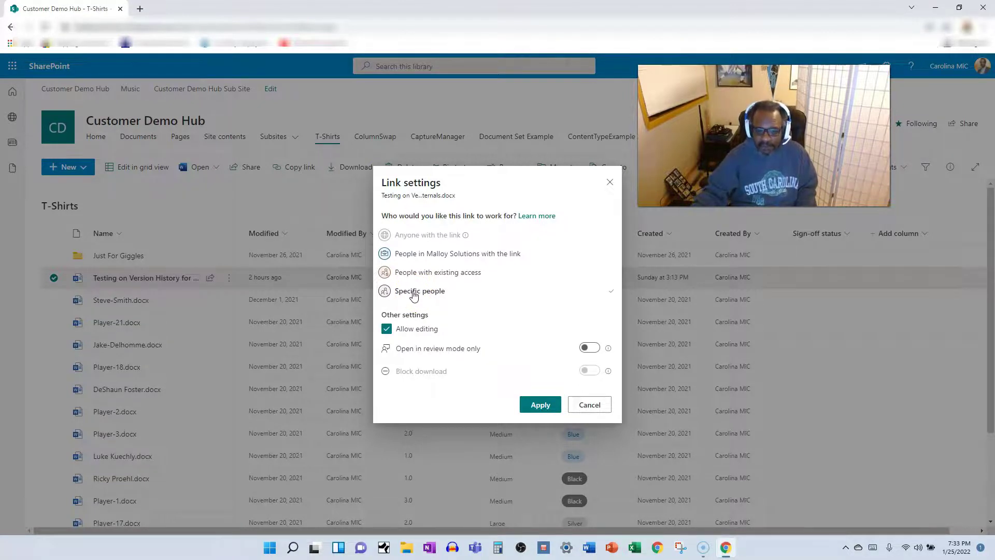
pyautogui.click(386, 329)
pyautogui.click(387, 332)
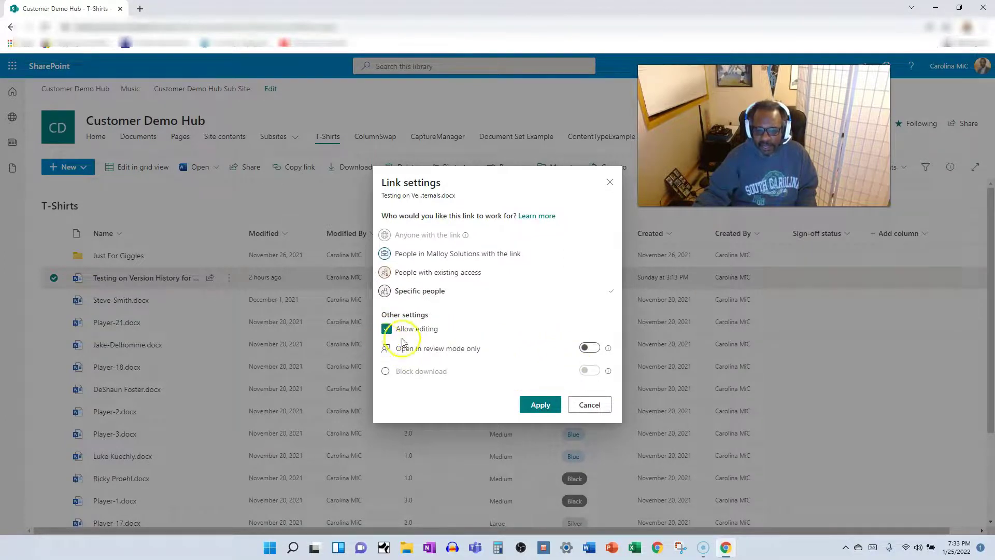
pyautogui.click(536, 405)
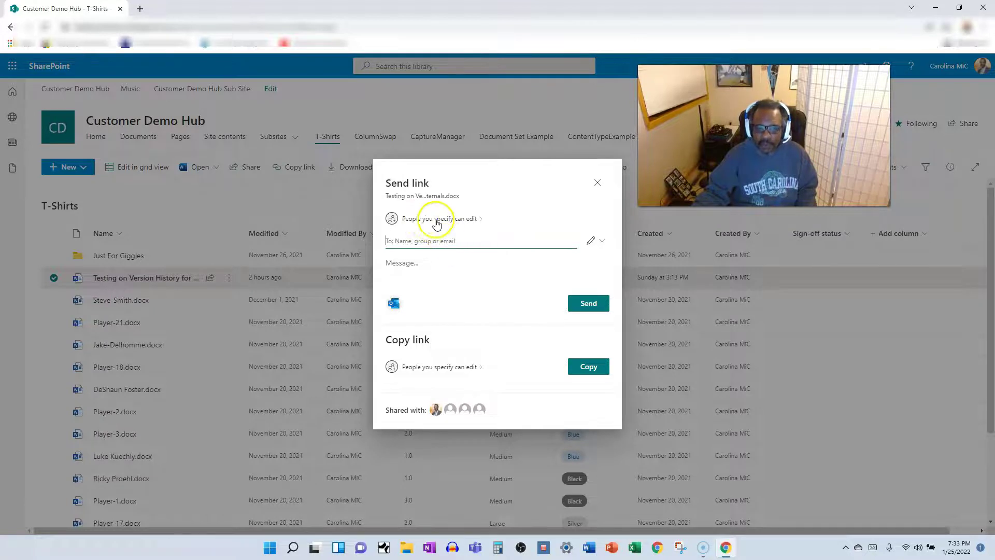
pyautogui.click(432, 221)
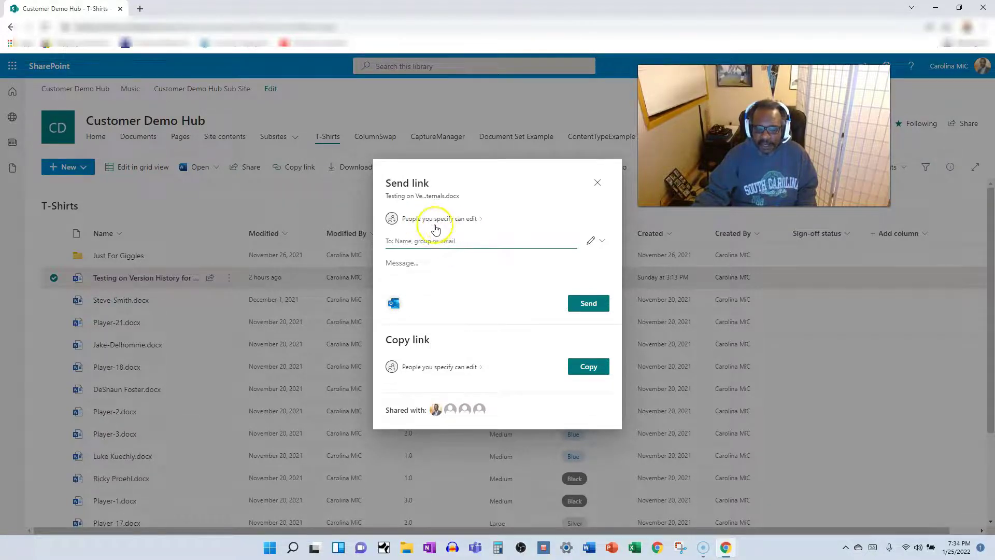
pyautogui.click(433, 244)
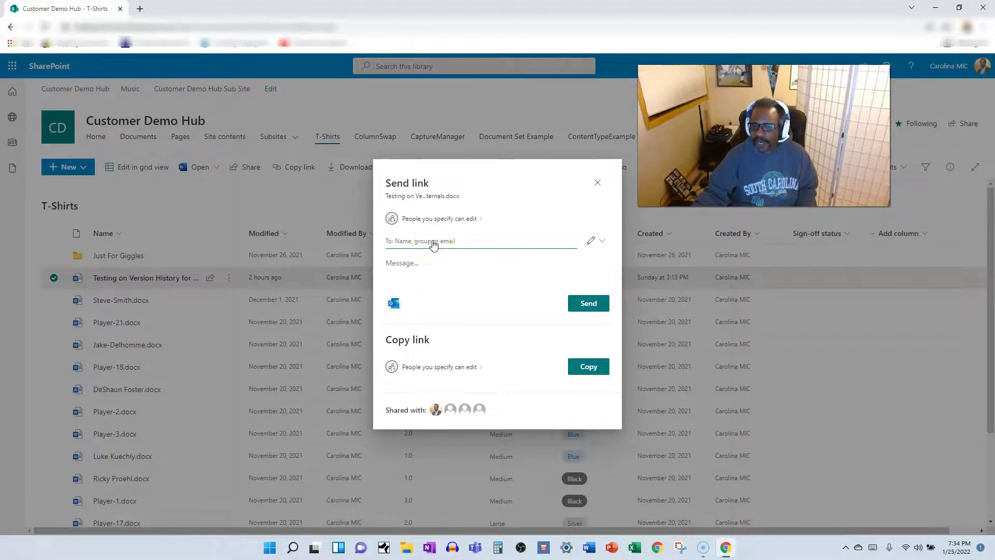
pyautogui.click(411, 262)
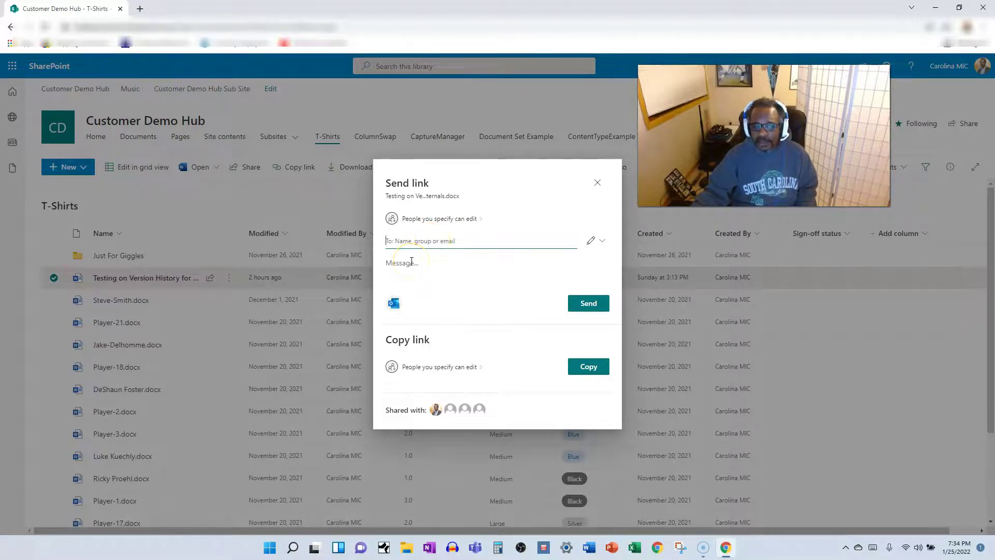